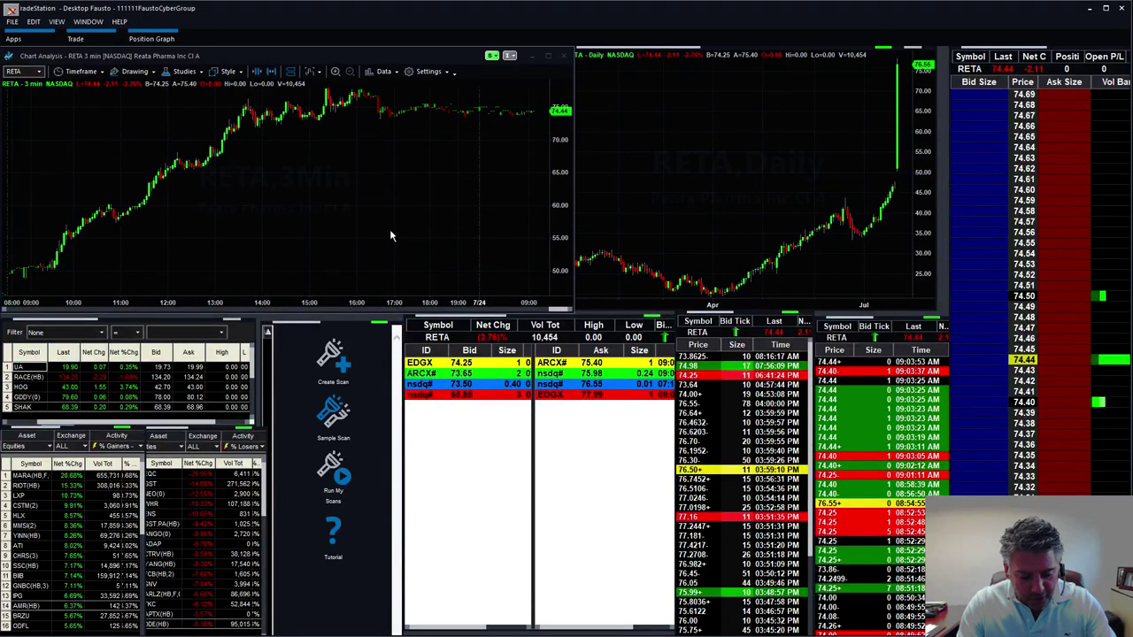
Step: Load the CLF symbol into the linked charts, order book and time-and-sales windows
text(CLF)
key(Return)
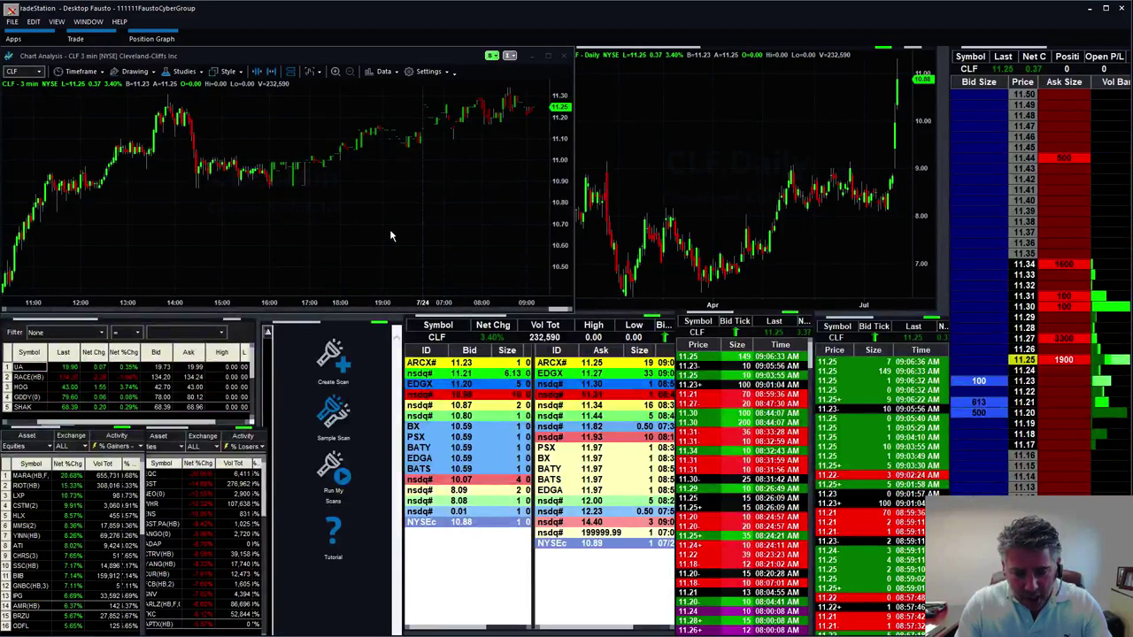
Step: Load the TLRY symbol into the linked windows and change the intraday chart's timeframe to 4 minutes
text(t)
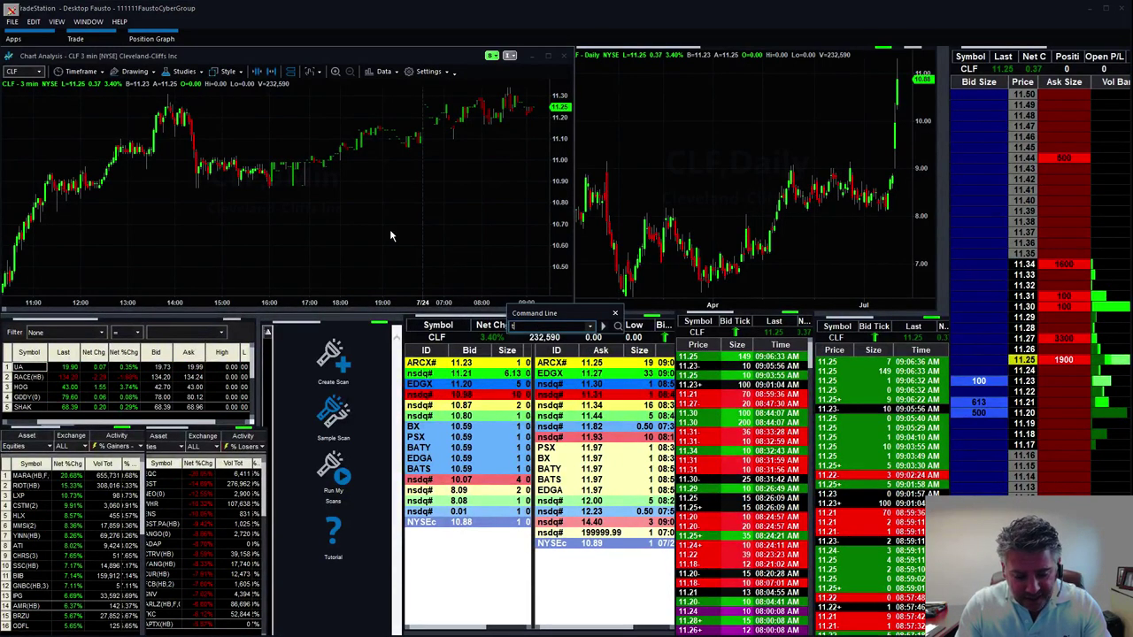
text(lry)
key(Return)
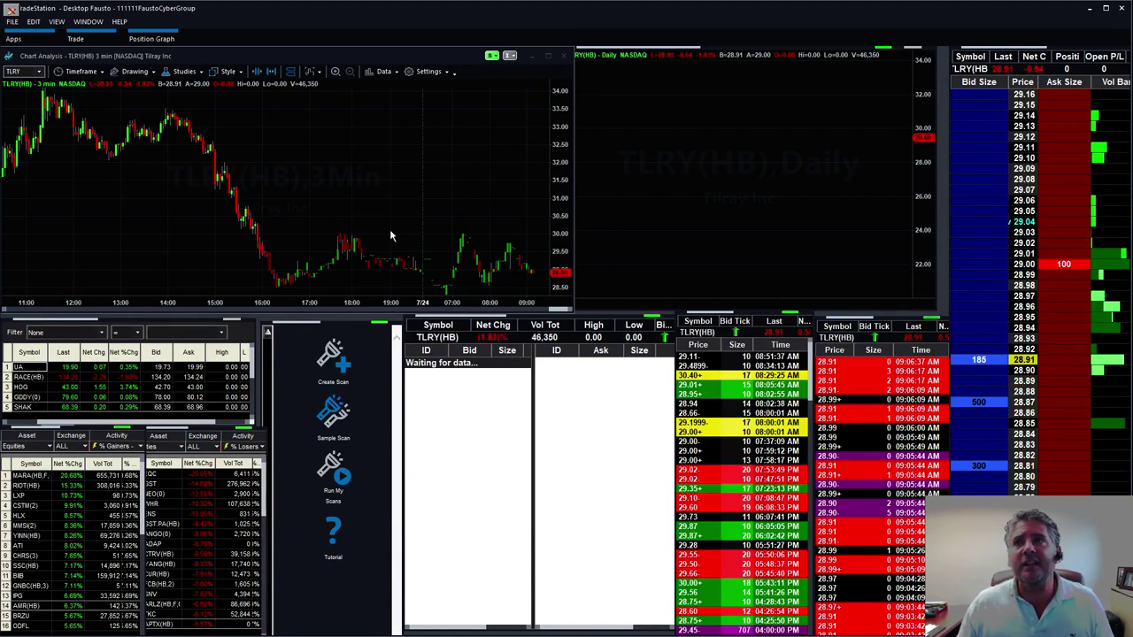
click(79, 71)
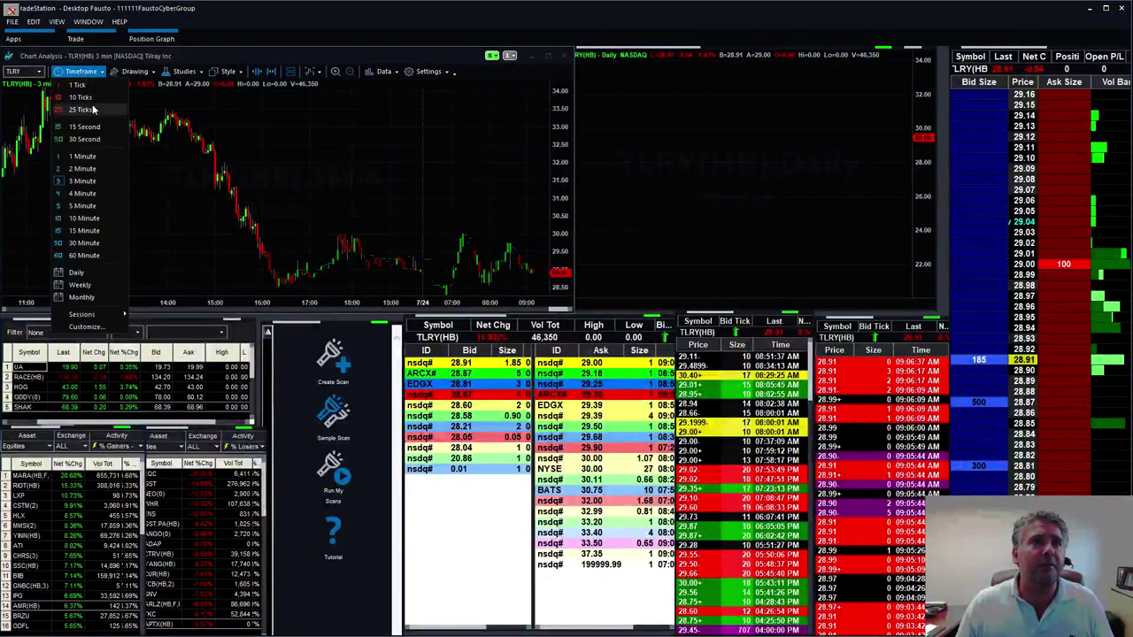
click(82, 194)
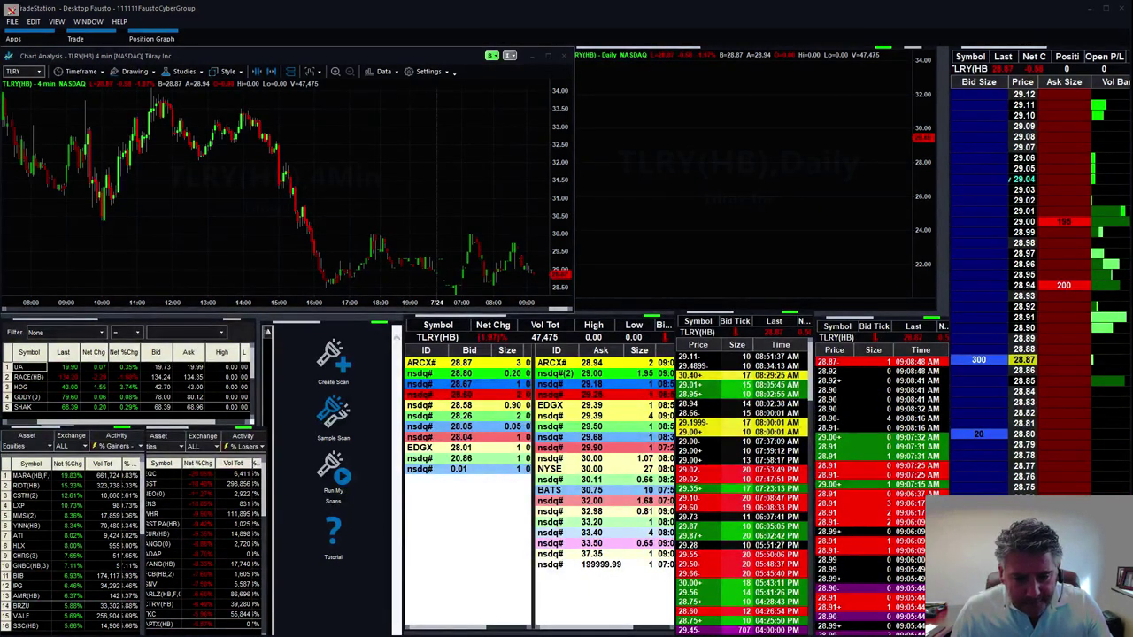
Step: Switch the linked charts and quote windows to the MARA symbol
click(390, 260)
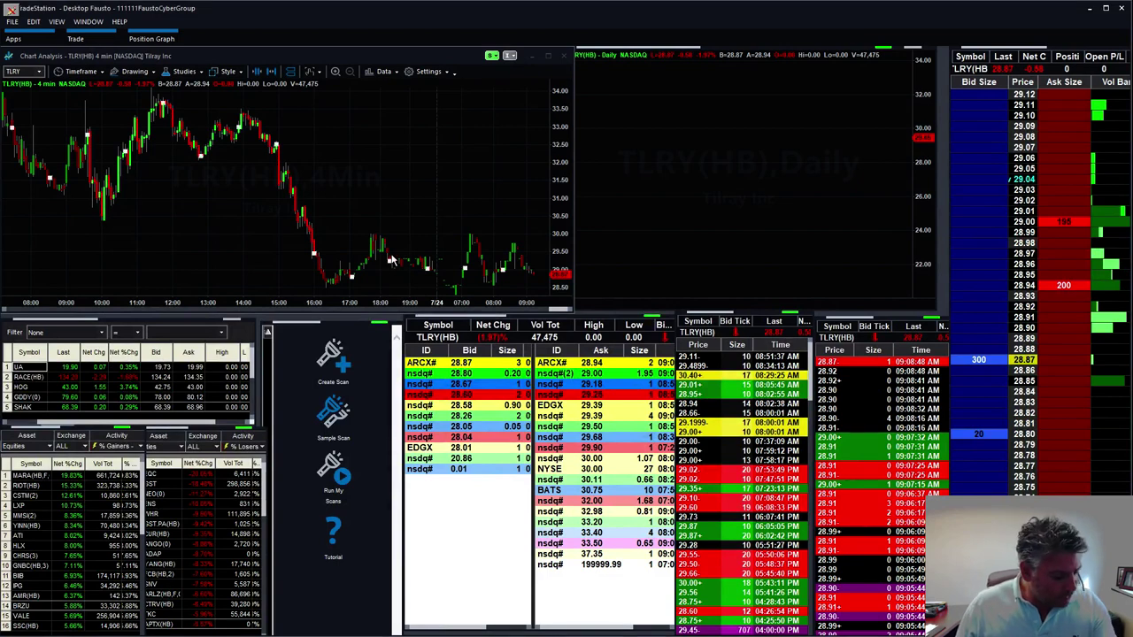
text(m)
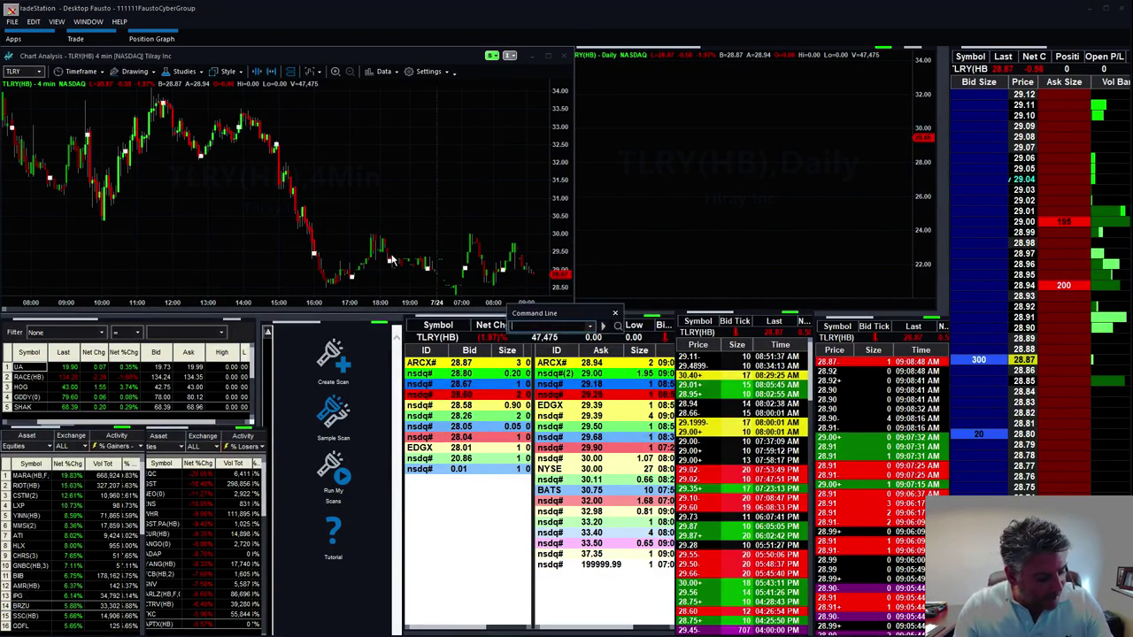
text(ara)
key(Return)
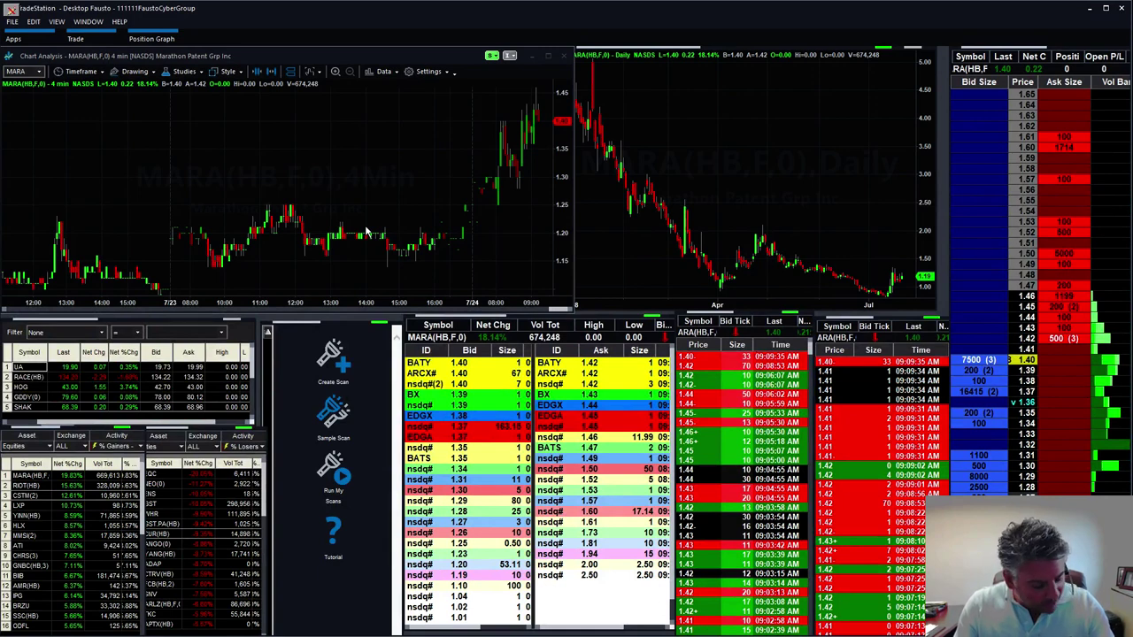
Step: Try the symbol BBG in the intraday chart and correct it to BBGI to view Beasley Broadcast
text(BBG)
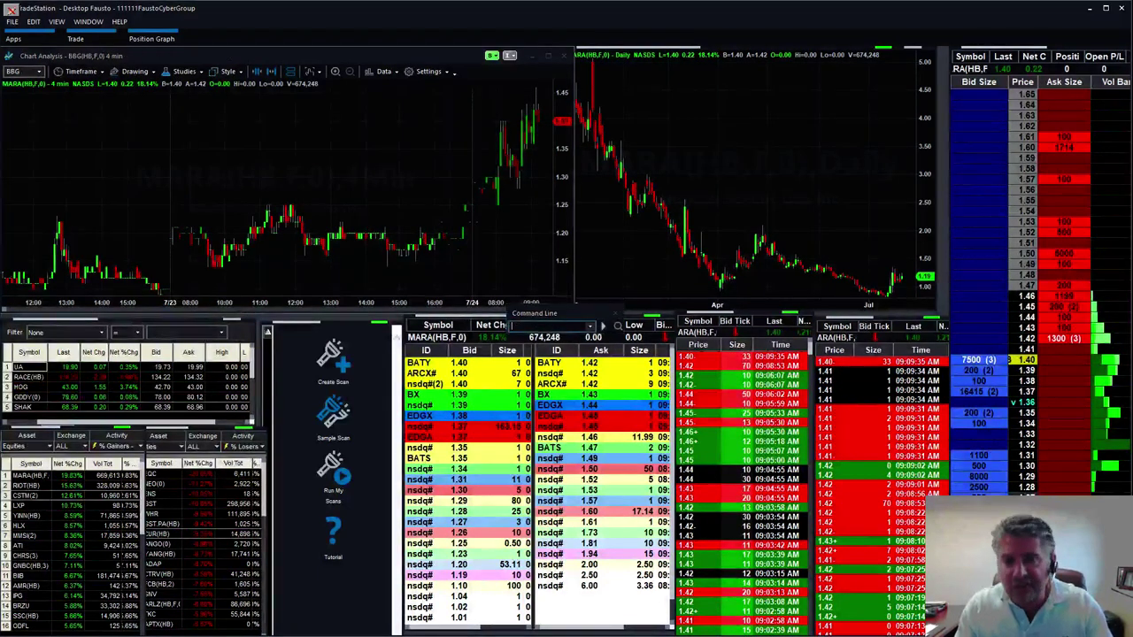
key(Return)
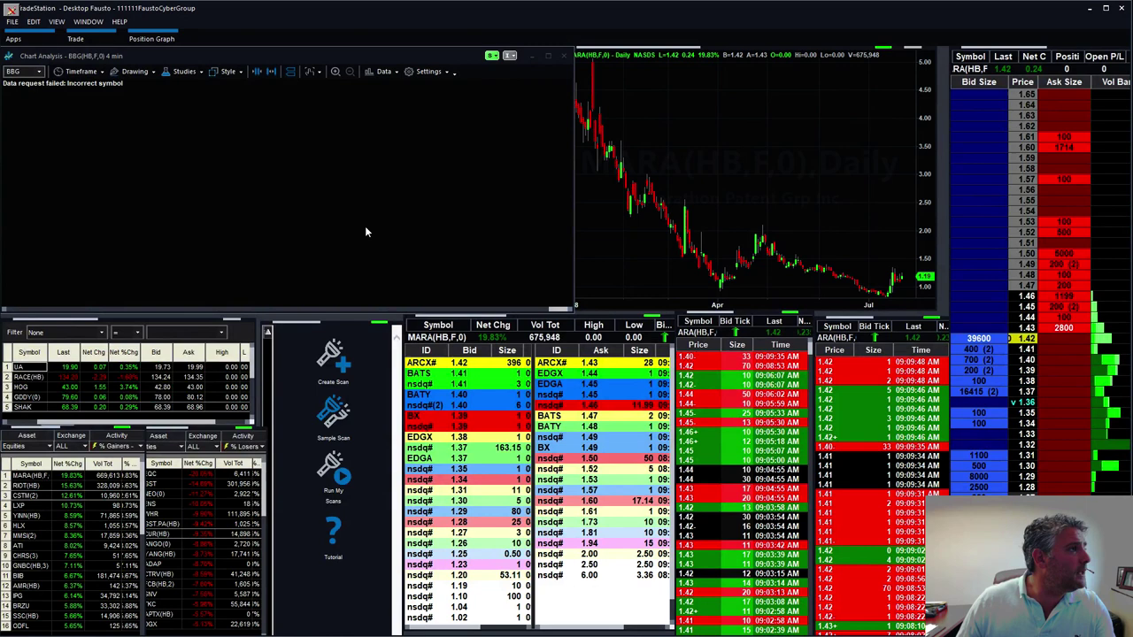
text(bbg)
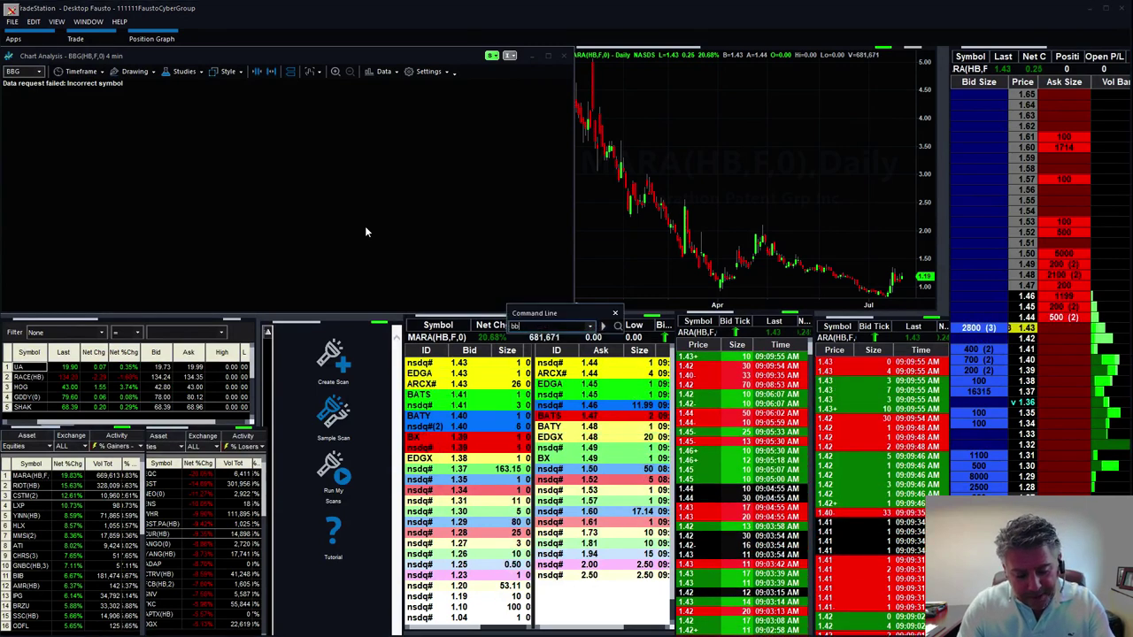
text(i)
key(Return)
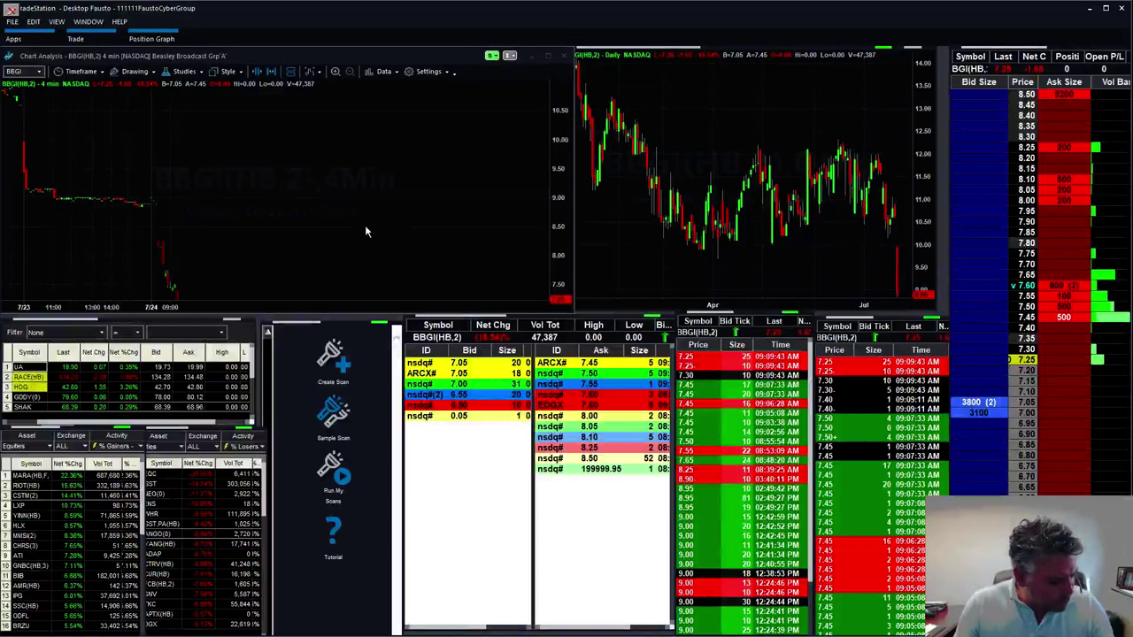
Step: Switch the linked charts and quote windows to the RIOT symbol
text(n)
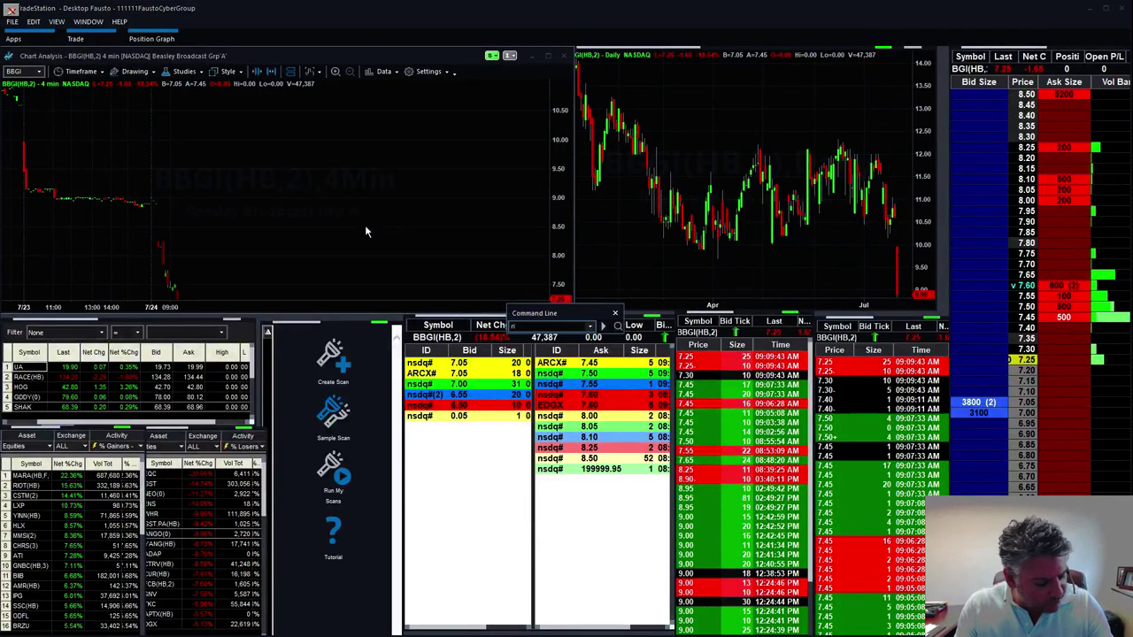
text(iot)
key(Return)
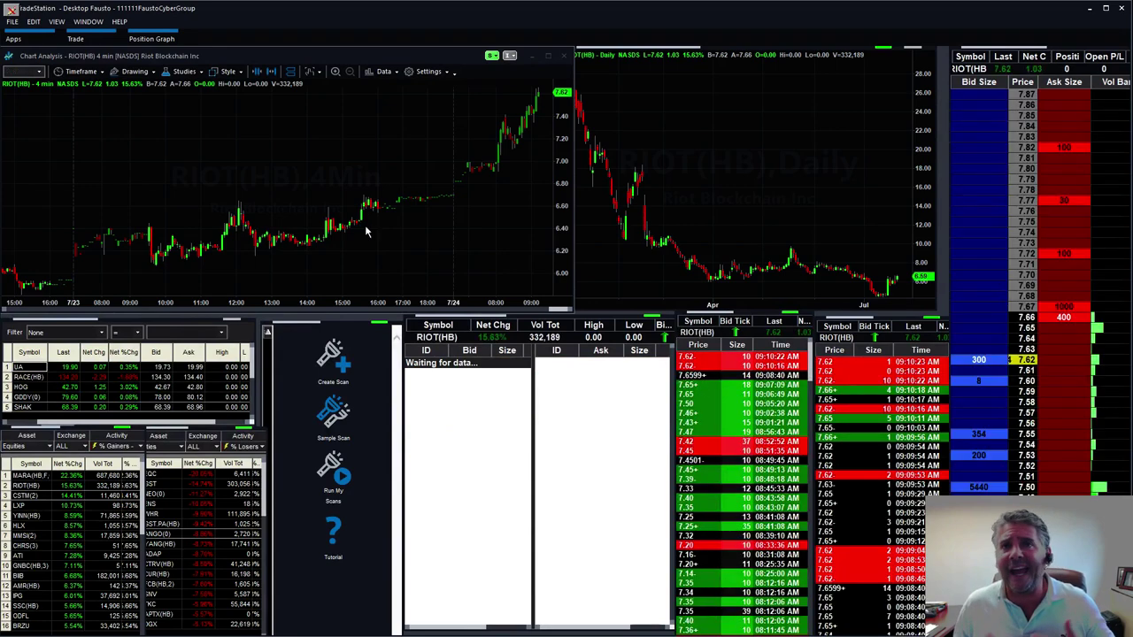
Step: Change the RIOT intraday chart's timeframe to 2 minutes and finally to 1 minute
click(87, 73)
click(80, 168)
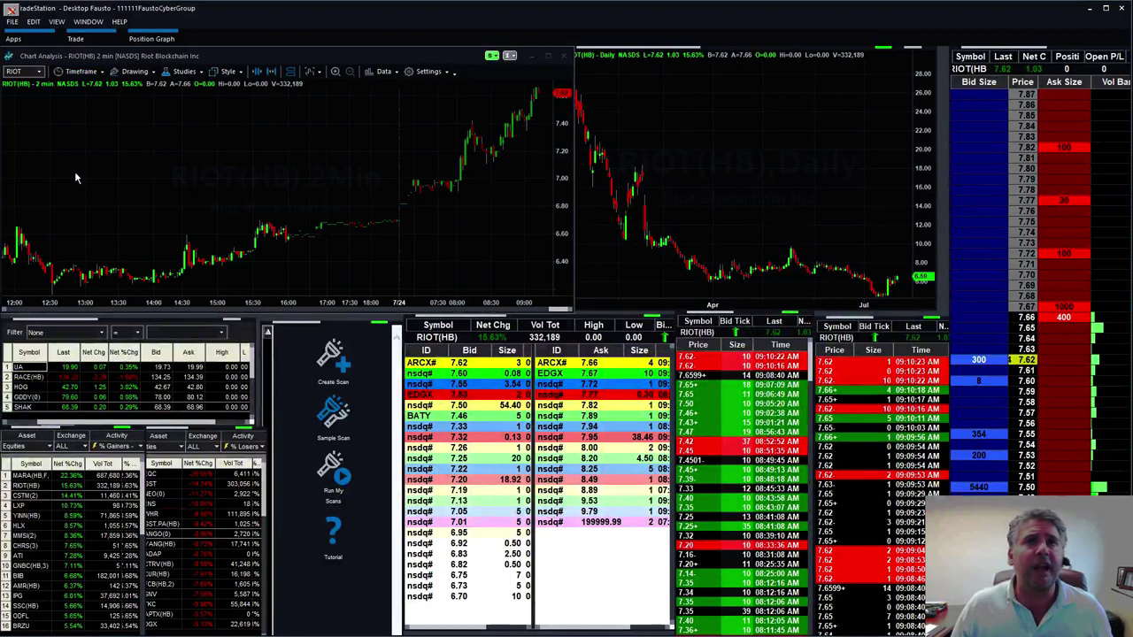
click(85, 72)
click(86, 157)
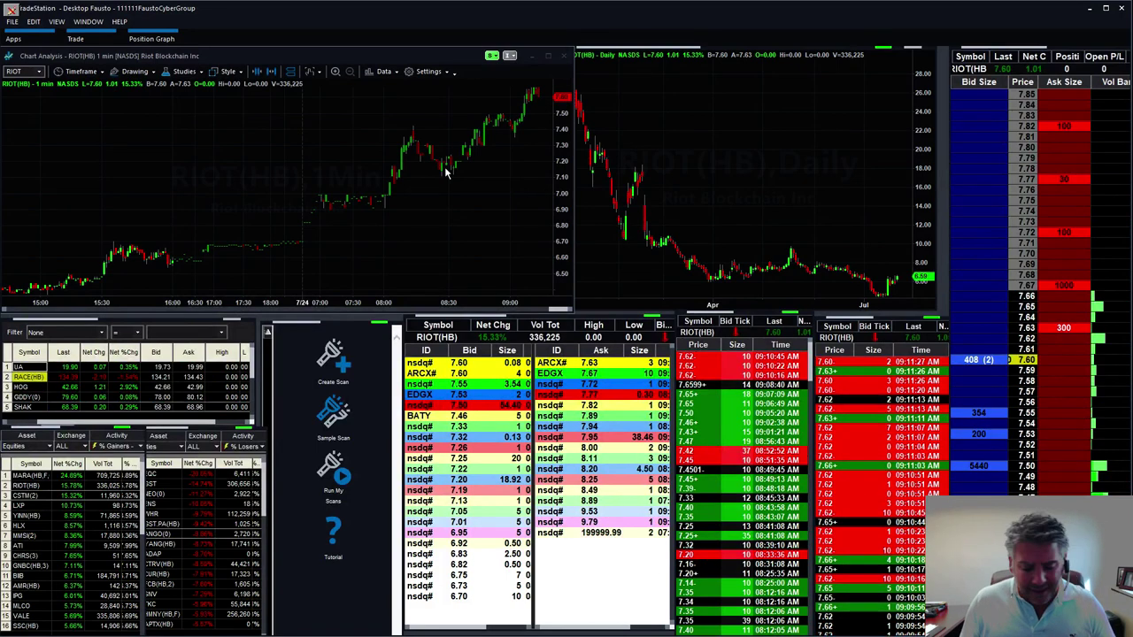
Step: View GOOG in the linked charts and quote windows, followed by WHR
text(goog)
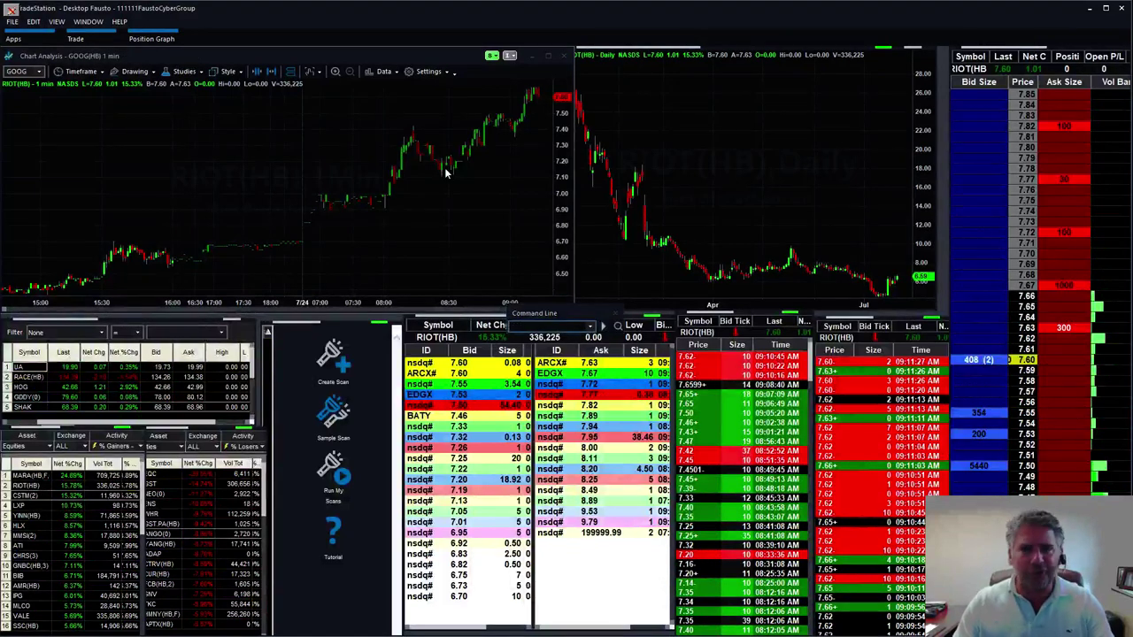
key(Return)
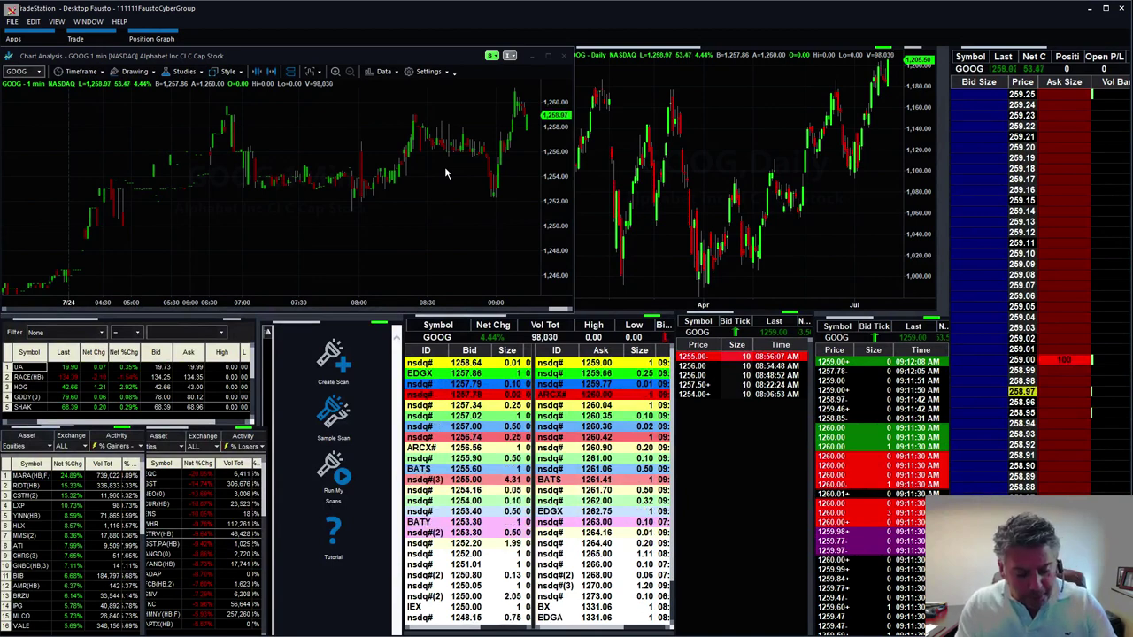
text(WHR)
key(Return)
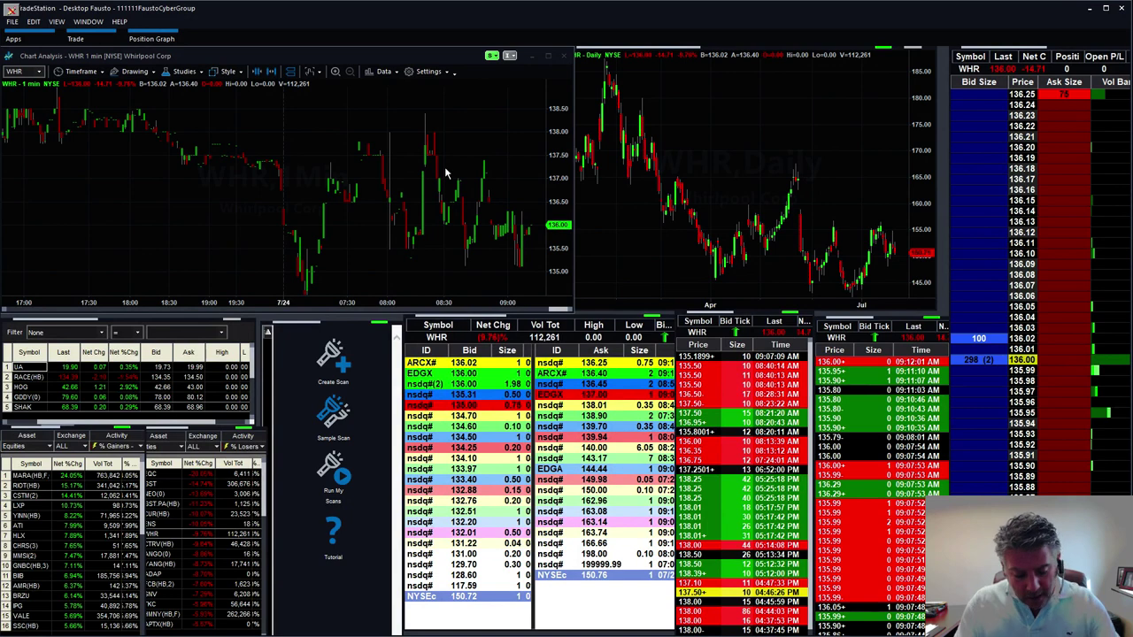
Step: View BJ in the linked charts and quote windows, followed by MARA
text(BJ)
key(Return)
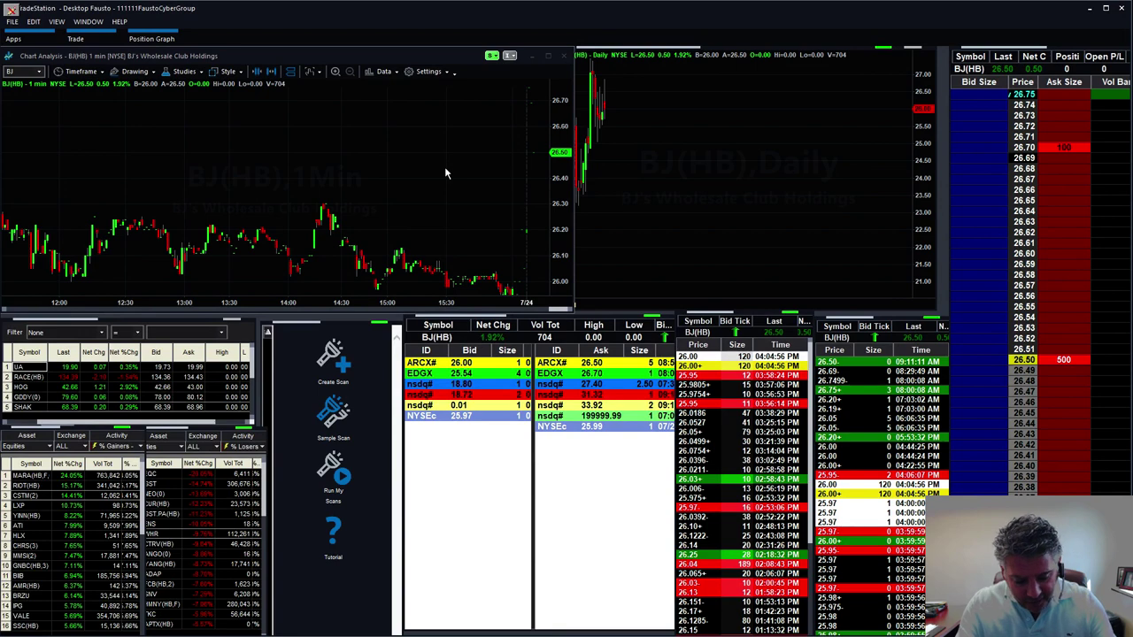
text(MARA)
key(Return)
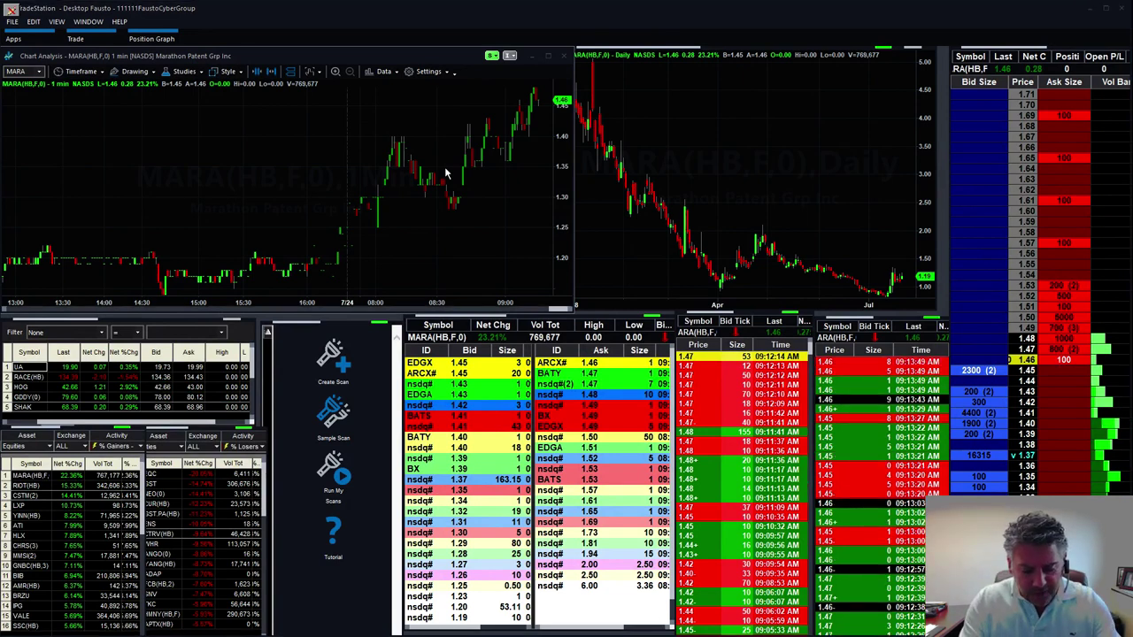
Step: Bring RIOT back into the linked windows, followed by the TOPS symbol
text(RIOT)
key(Return)
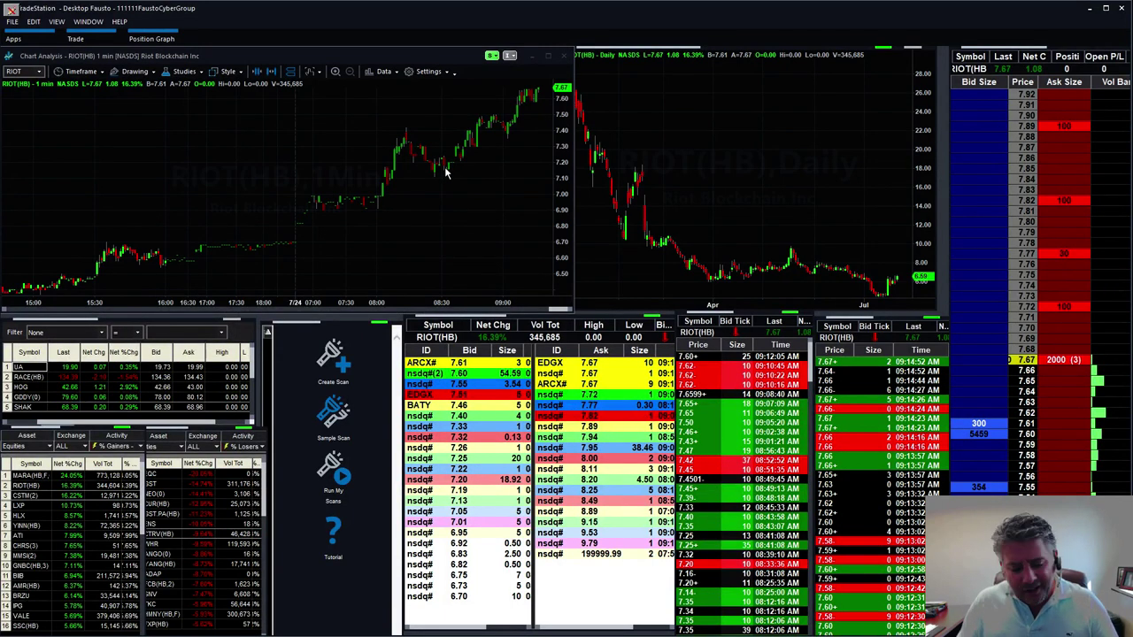
text(TOPS)
key(Return)
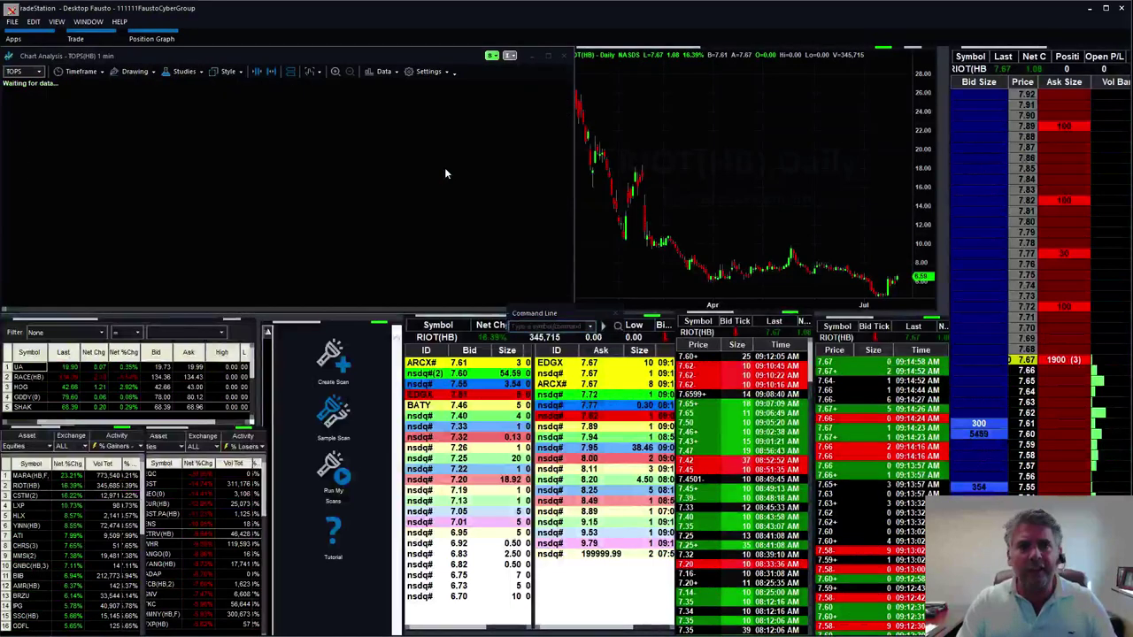